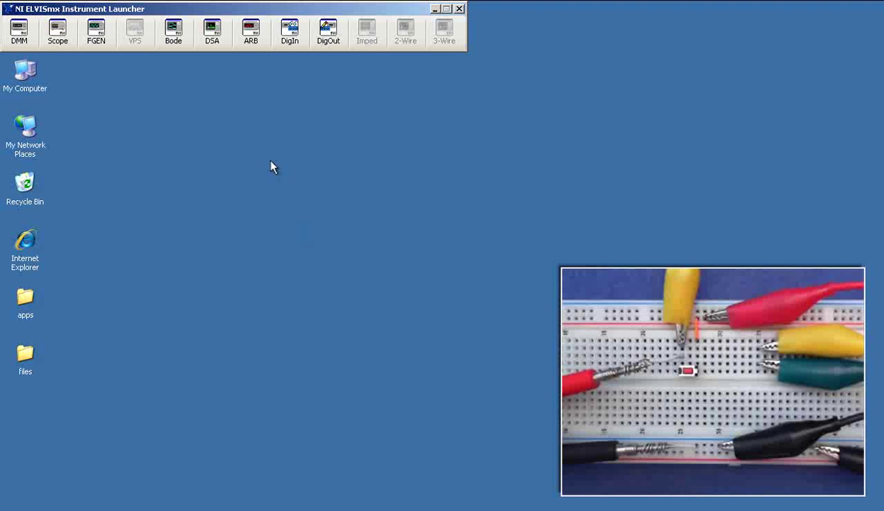
Launch the Digital Reader, move it lower left, set Lines to Read to 0 - 3, and run it.
left_click(289, 32)
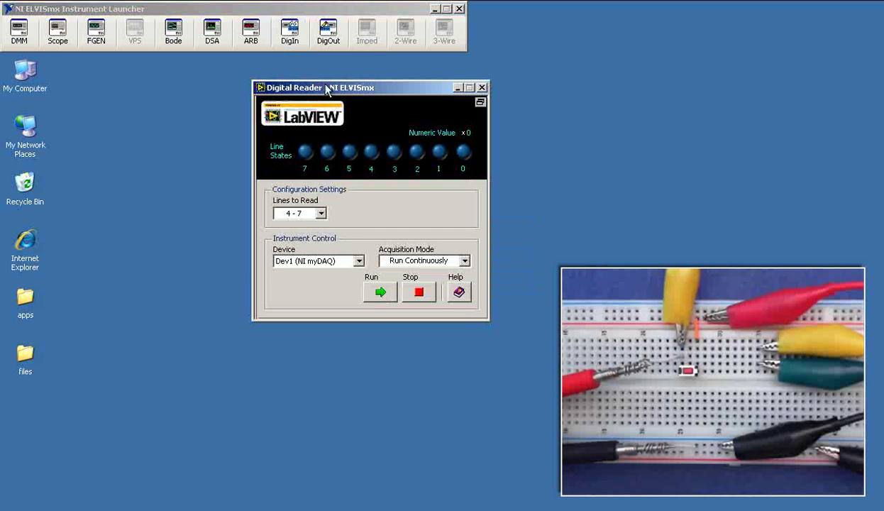
left_click_drag(327, 87, 162, 206)
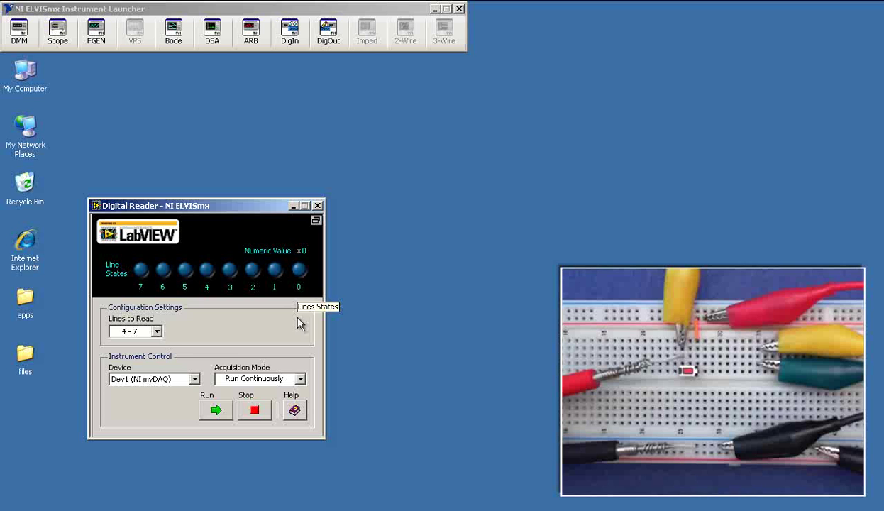
left_click(158, 333)
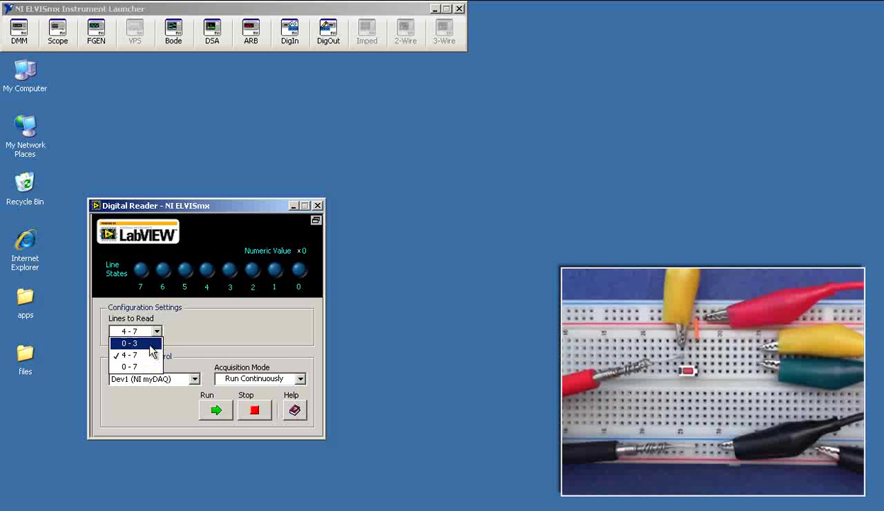
left_click(148, 343)
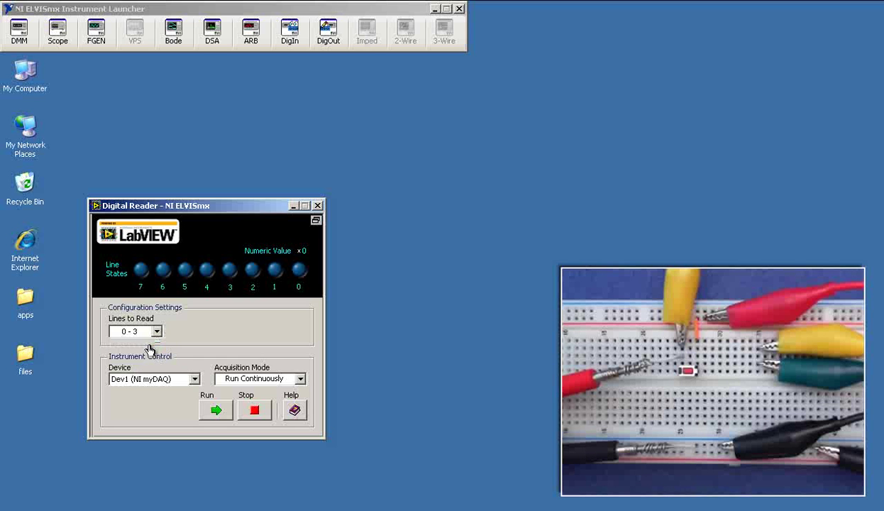
left_click(216, 411)
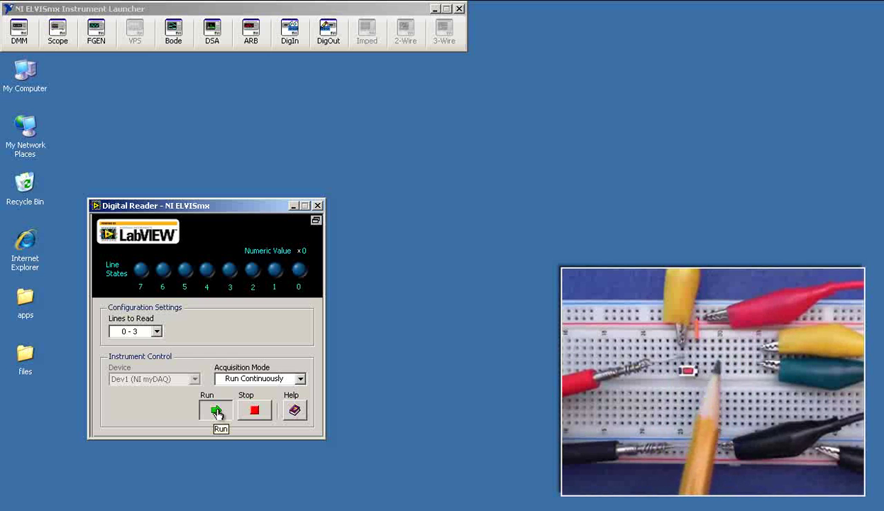
left_click(216, 412)
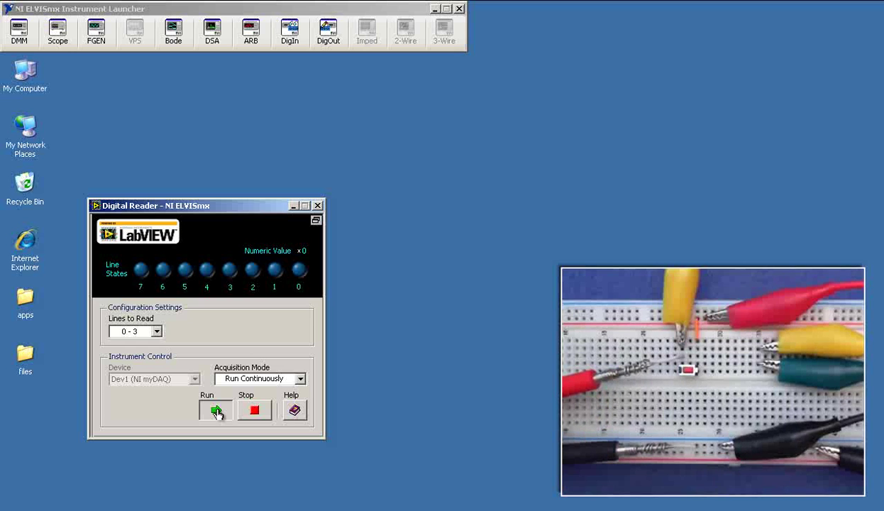
Open the Digital Multimeter from the launcher and arrange it beside the Digital Reader.
left_click(21, 30)
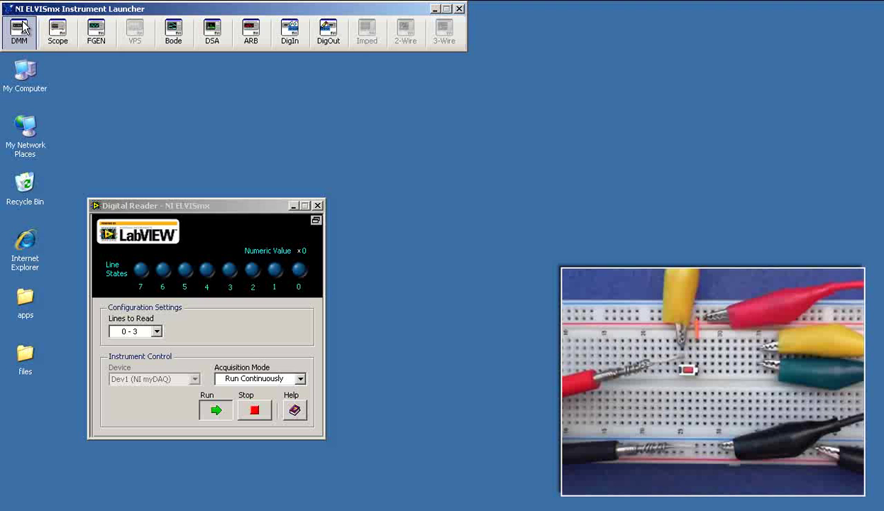
left_click(24, 28)
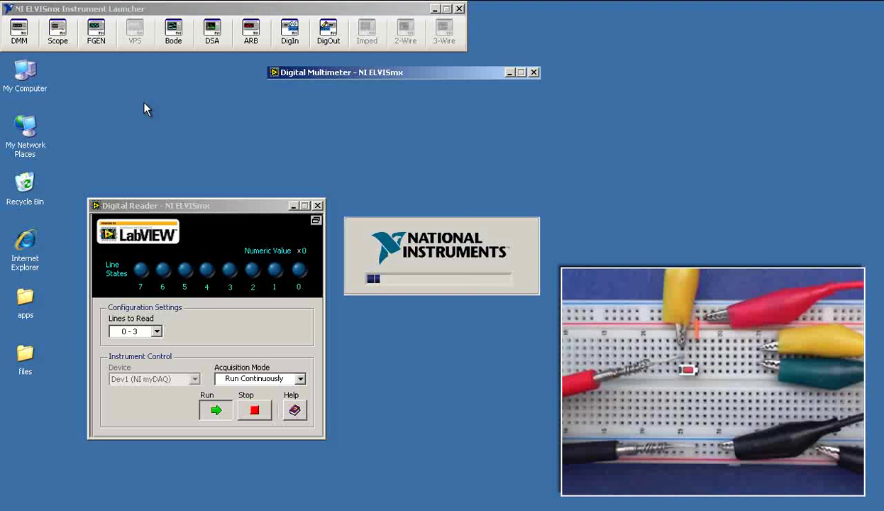
left_click_drag(228, 208, 139, 275)
left_click_drag(360, 82, 341, 88)
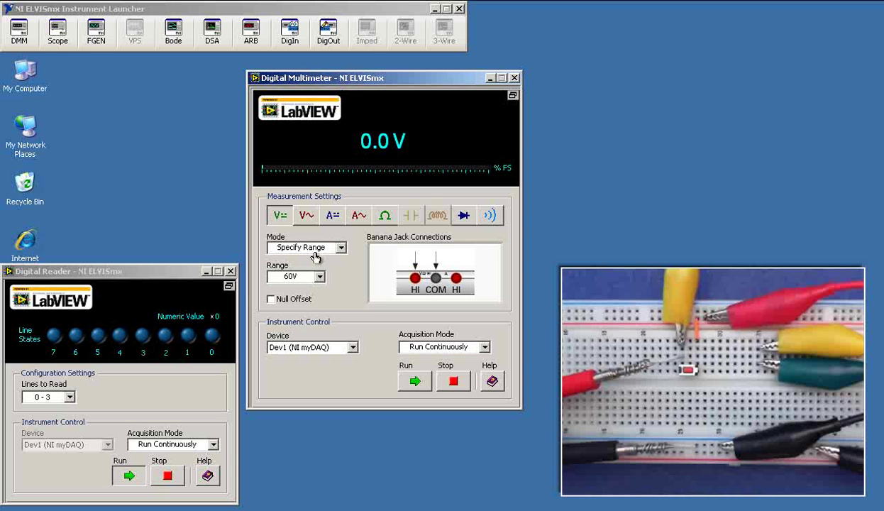
Set the multimeter range to 20V and start measuring DC voltage.
left_click(316, 277)
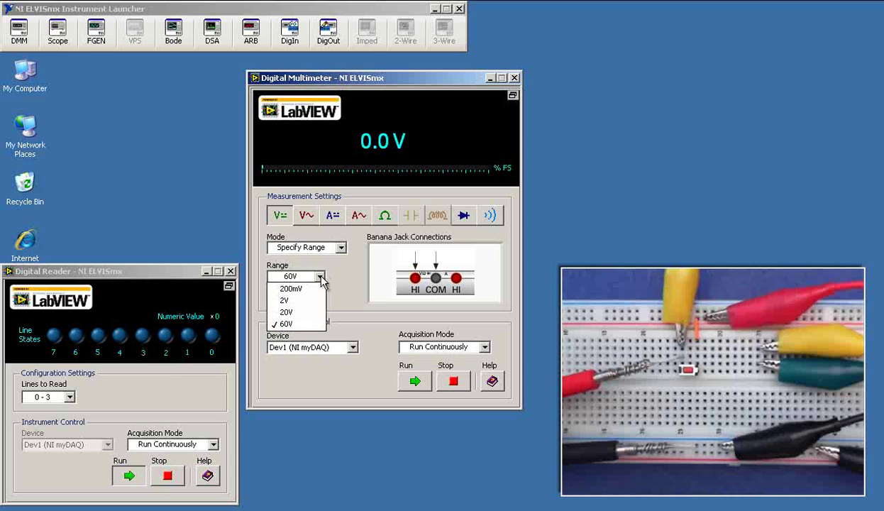
left_click(303, 312)
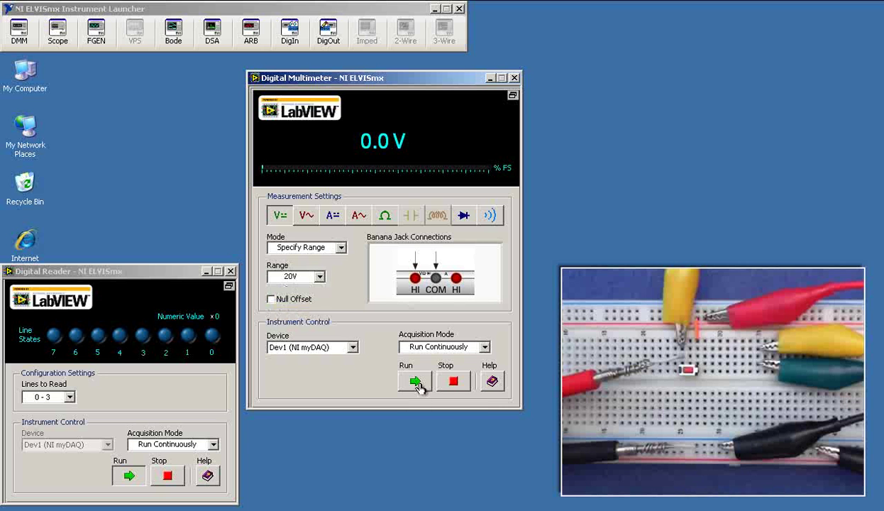
left_click(416, 384)
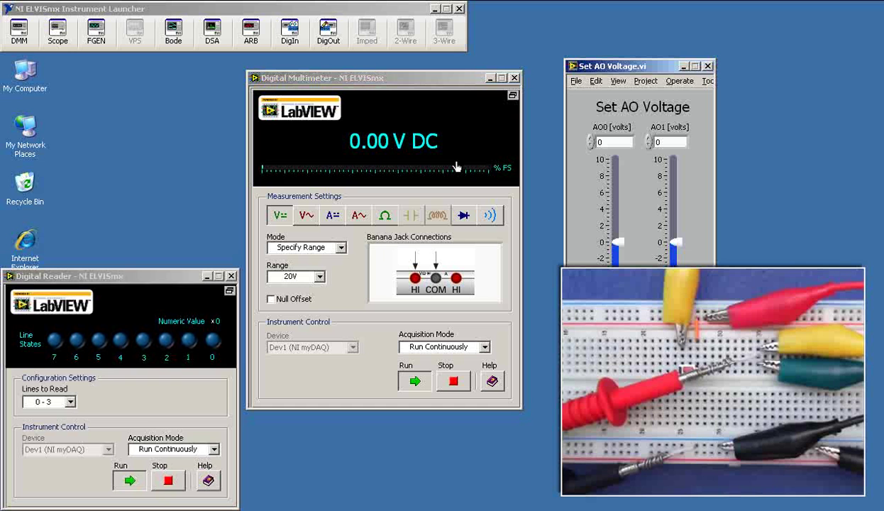
Stop the Set AO Voltage VI, rescale the AO0 slider to 0–5 V, and run it again.
left_click_drag(635, 67, 160, 14)
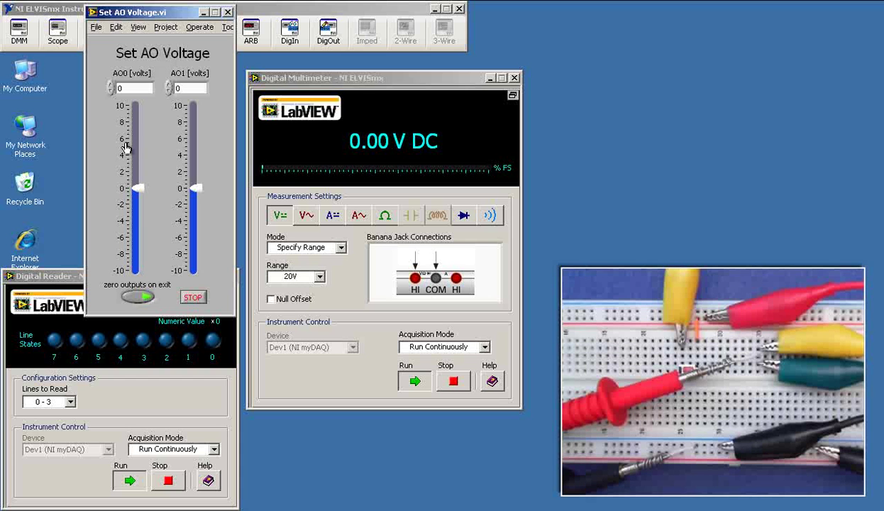
left_click(193, 295)
double_click(119, 270)
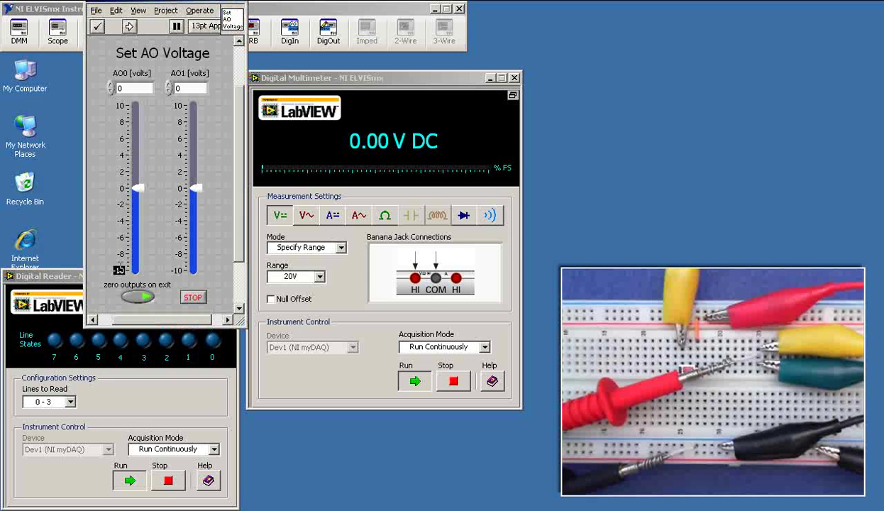
double_click(121, 105)
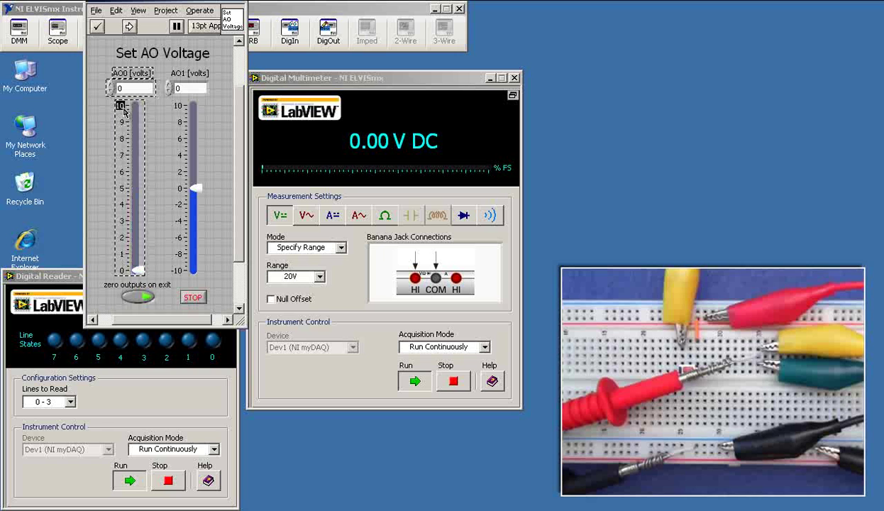
type("5")
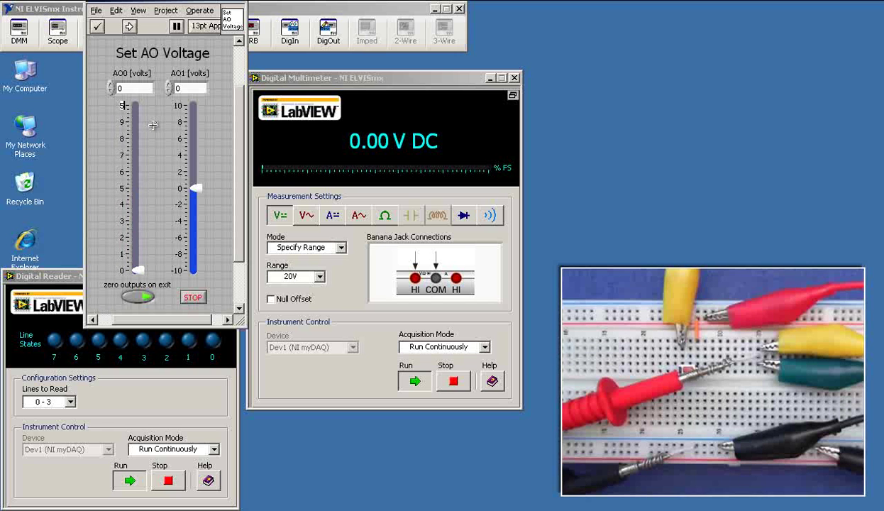
left_click(128, 122)
left_click(122, 54)
left_click(130, 27)
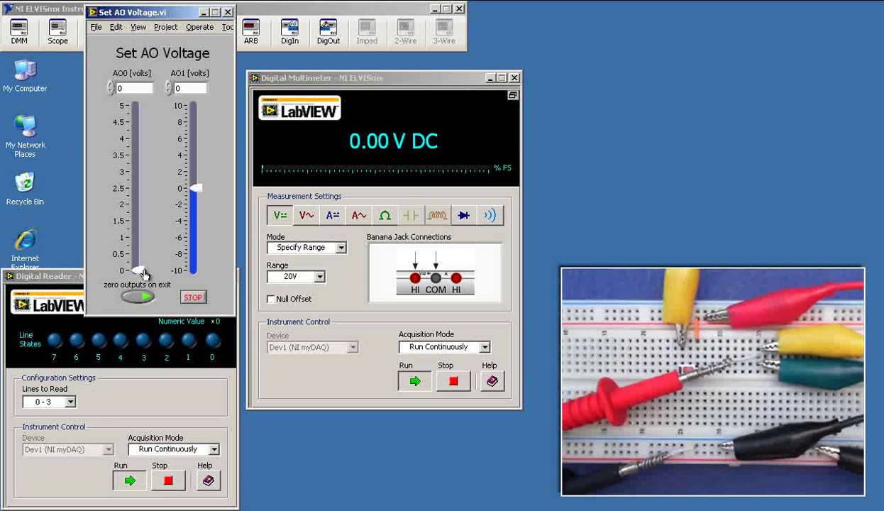
Drag the AO0 slider up past the 1.69 V line-3 switch point, then settle near 1.0 V.
mouse_move(139, 269)
left_mouse_down()
mouse_move(143, 107)
mouse_move(139, 274)
left_mouse_up()
left_click_drag(142, 275, 141, 214)
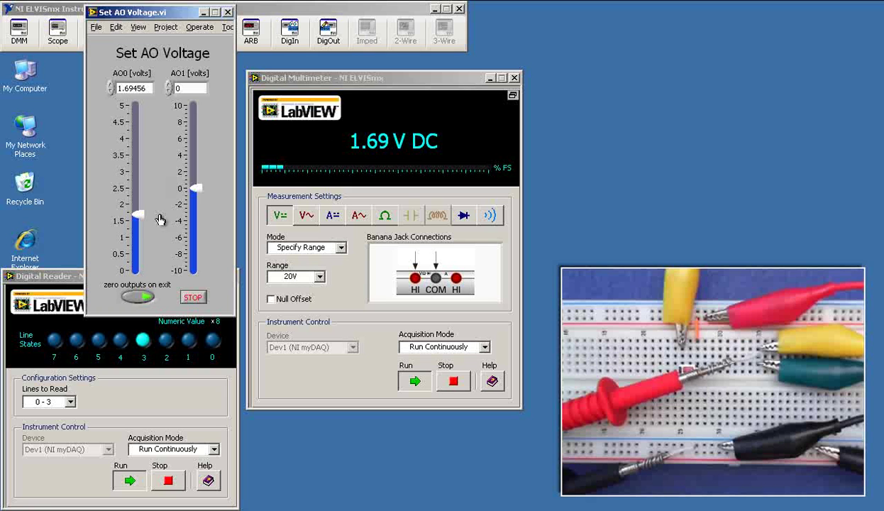
left_click_drag(143, 214, 139, 243)
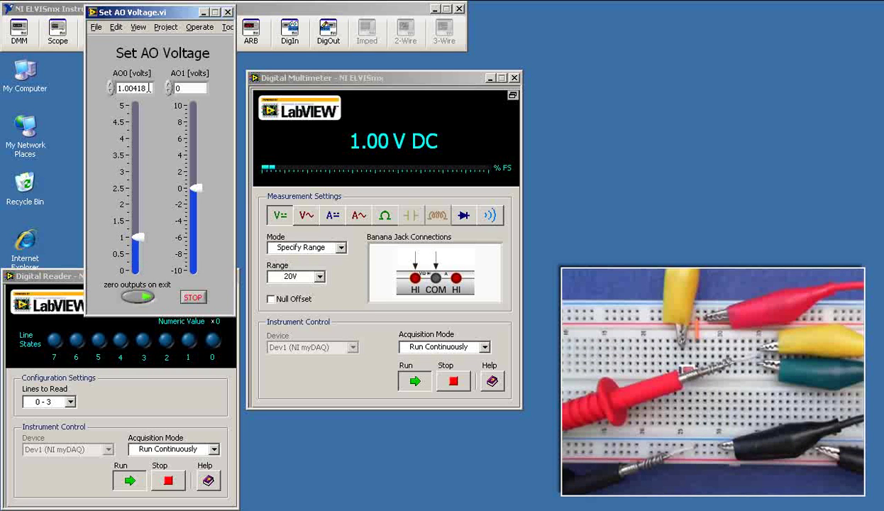
Enter 1.1 V as the AO0 output value.
left_click_drag(147, 88, 119, 88)
type(".1")
left_click(155, 120)
Step AO0 up and down in 0.1 V increments between 1.1 and 1.8 V, watching line 3.
key("Up")
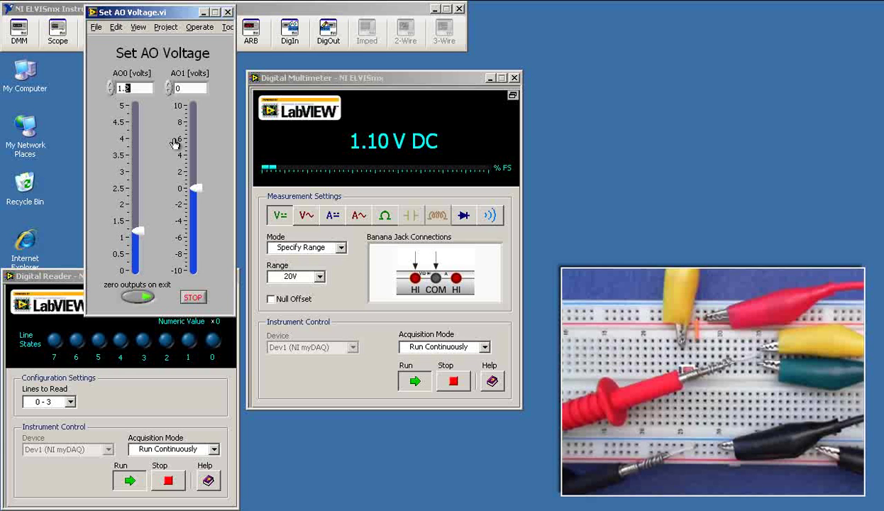
key("Up")
key("Up")
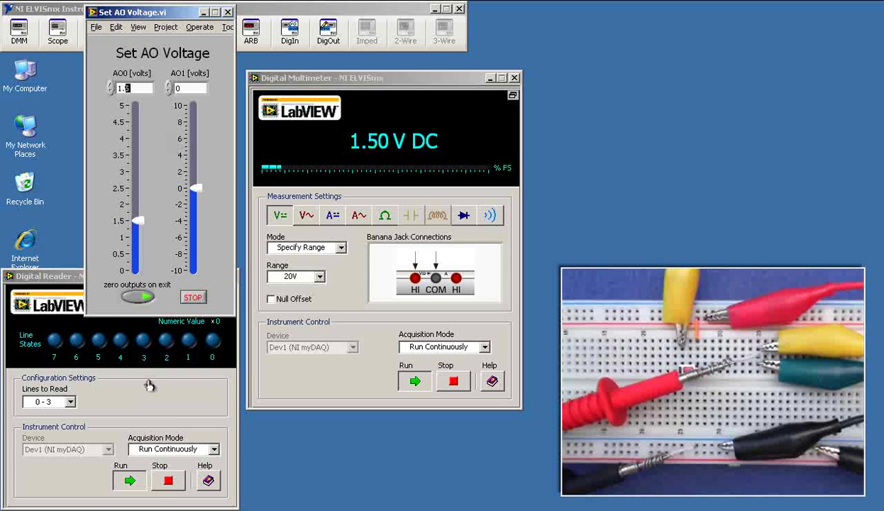
key("Up")
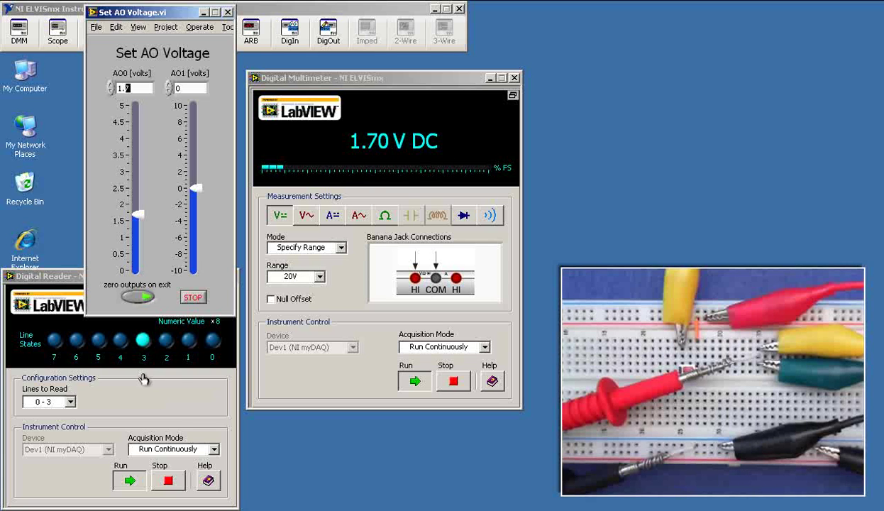
key("Down")
key("Down")
key("Down")
key("Down")
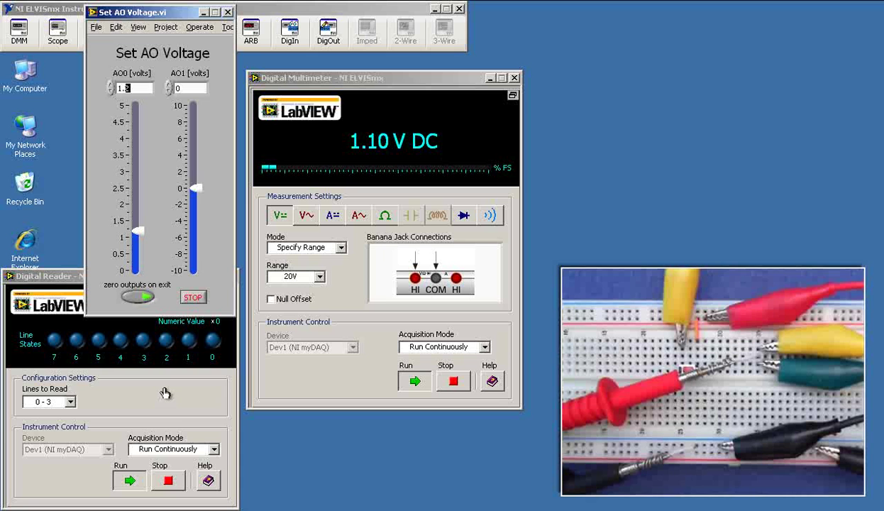
key("Up")
key("Up")
key("Up")
key("Up")
key("Up")
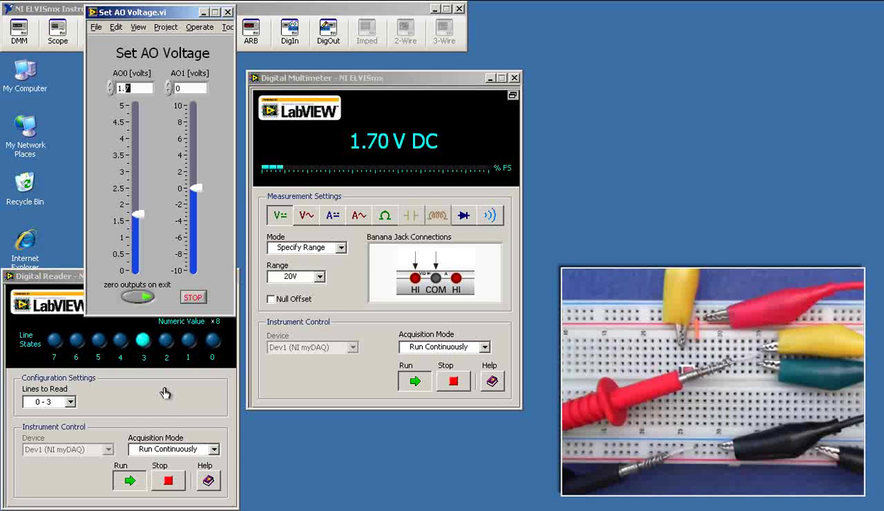
key("Up")
key("Down")
key("Down")
key("Down")
key("Down")
key("Down")
key("Down")
key("Down")
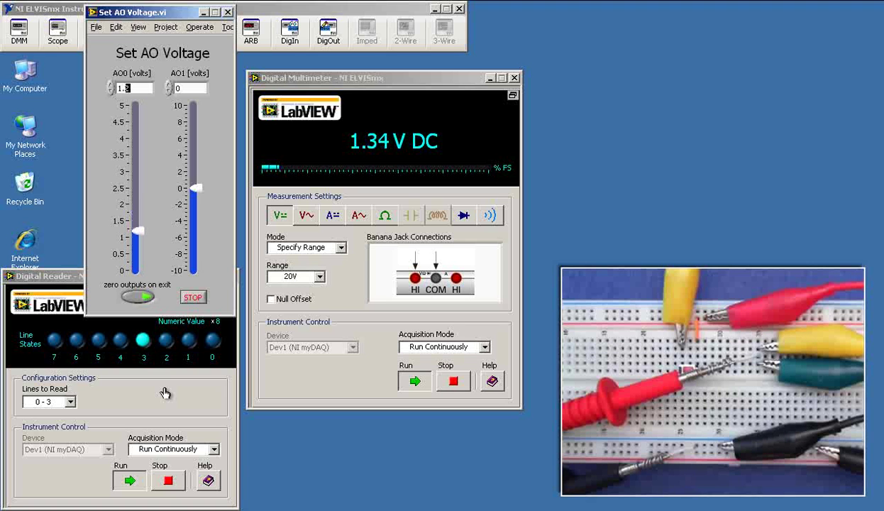